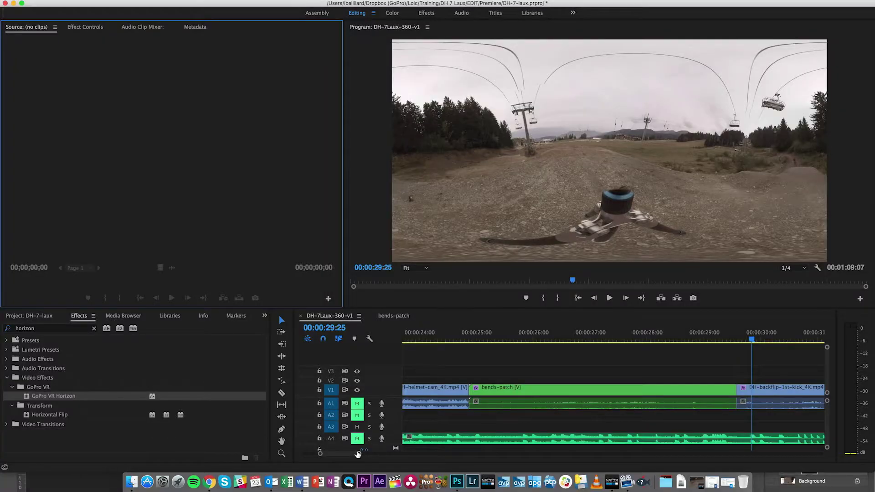
Zoom the timeline out to show the whole DH-7Laux-360-v1 sequence, then deselect the GoPro VR Horizon effect.
drag(358, 453, 429, 454)
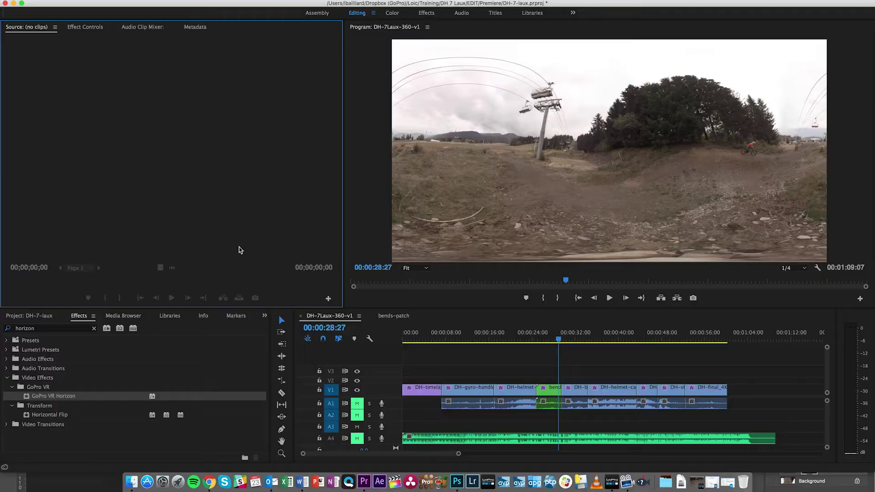
click(53, 441)
Show the PATCH, Nests, PROXIS, Sequence and SOUND bins, then activate the Program monitor.
click(27, 316)
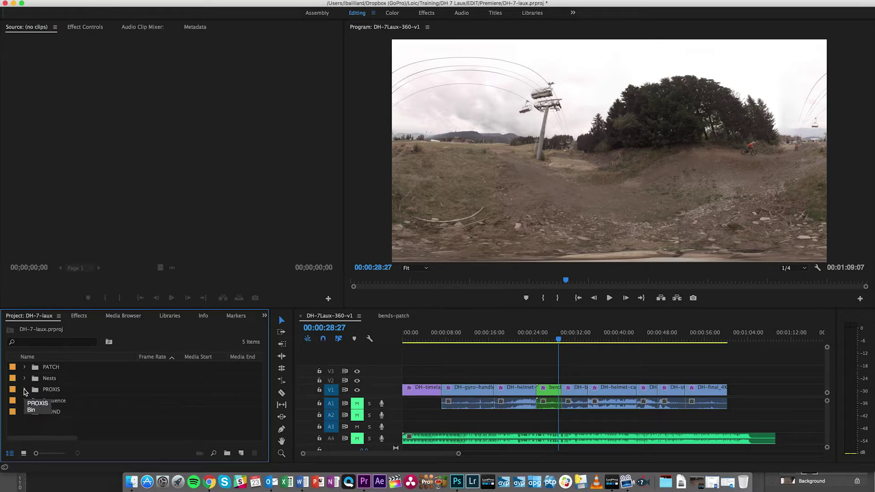
click(360, 189)
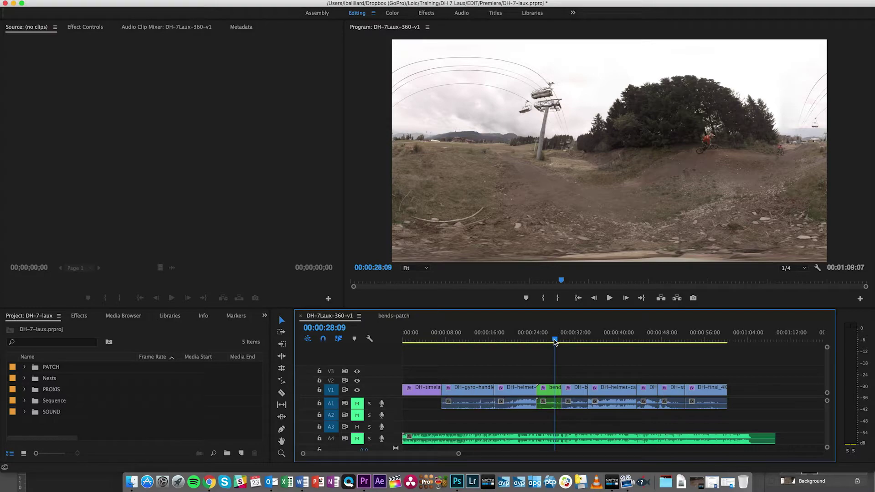
Preview the sequence in GoPro VR Player, panning toward the trees, chairlift, open field and riders.
click(618, 482)
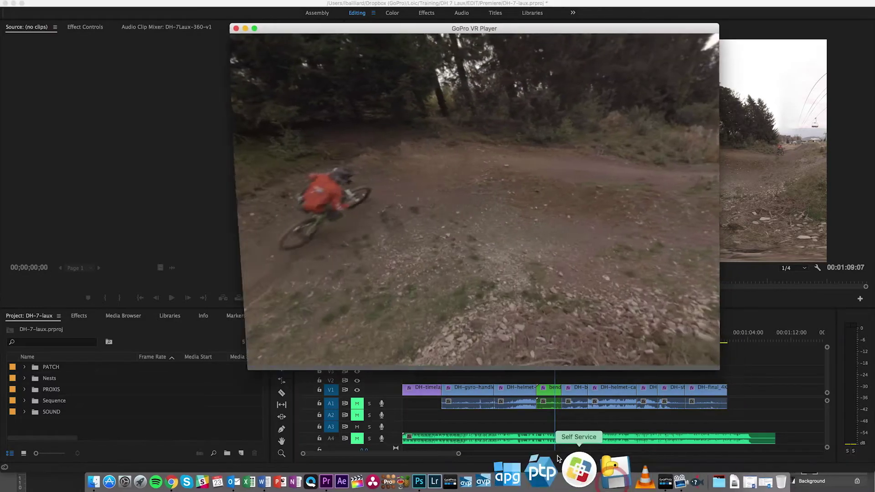
drag(398, 165, 338, 245)
drag(514, 202, 476, 229)
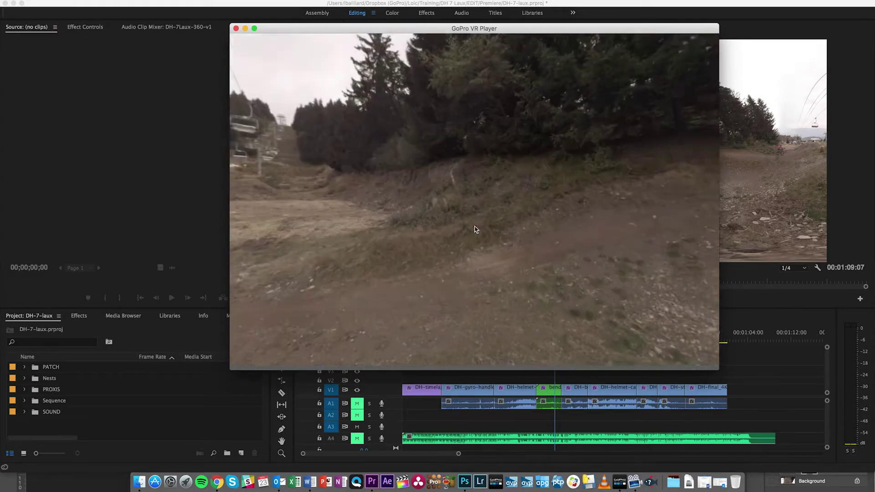
drag(350, 229, 513, 205)
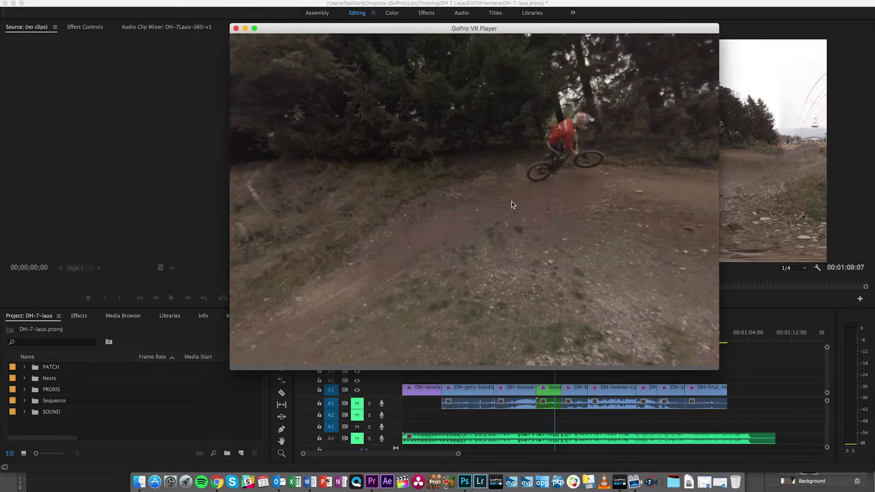
click(762, 302)
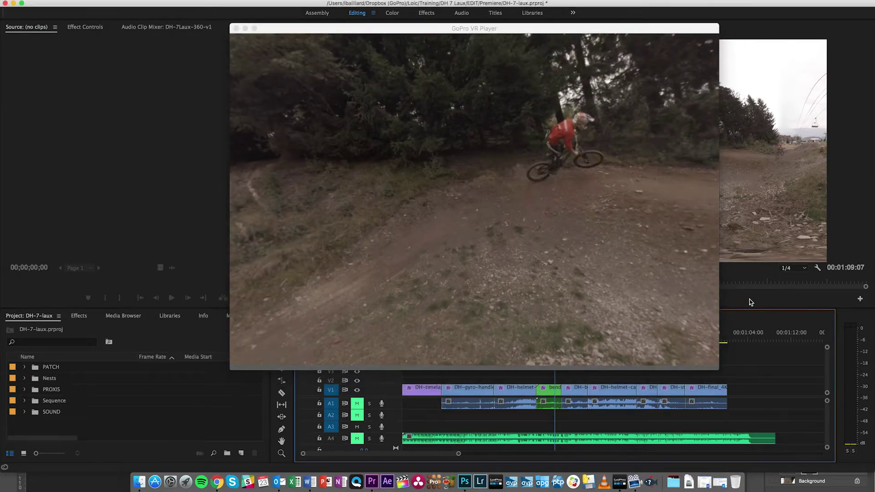
Switch the 360 preview to little-planet view, rotate it around, then switch back to normal view.
click(509, 186)
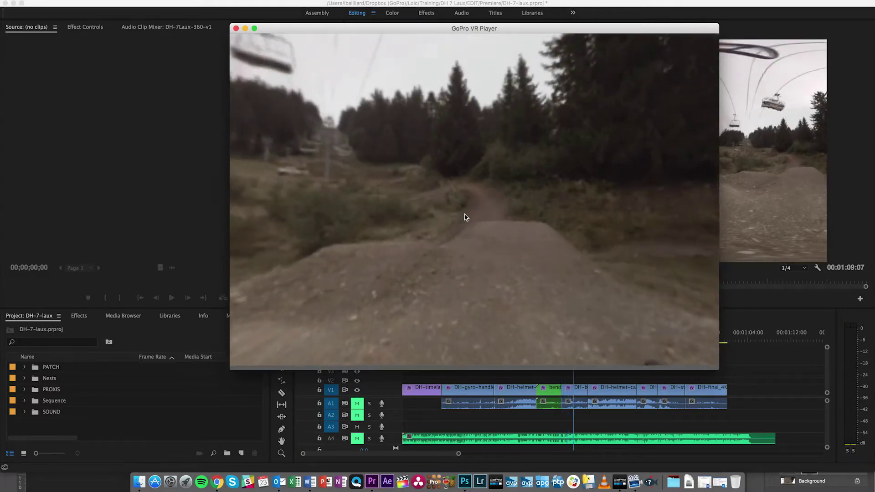
scroll(464, 203, down, 5)
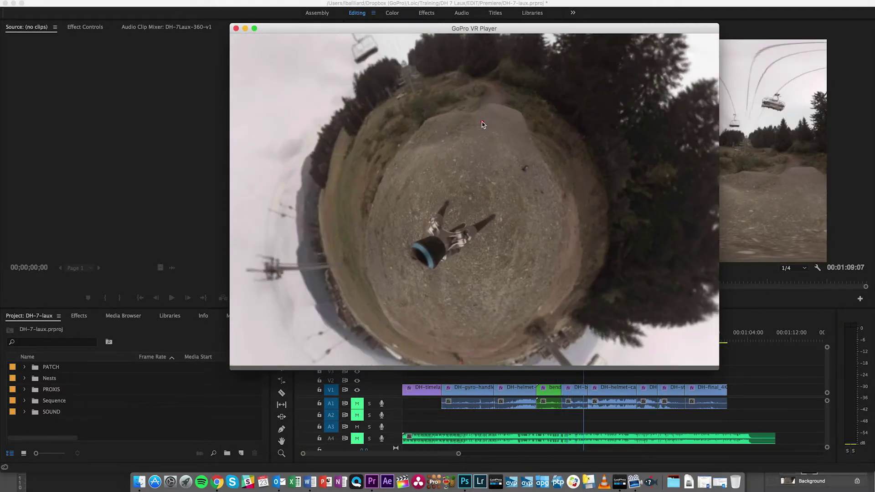
drag(483, 127, 530, 135)
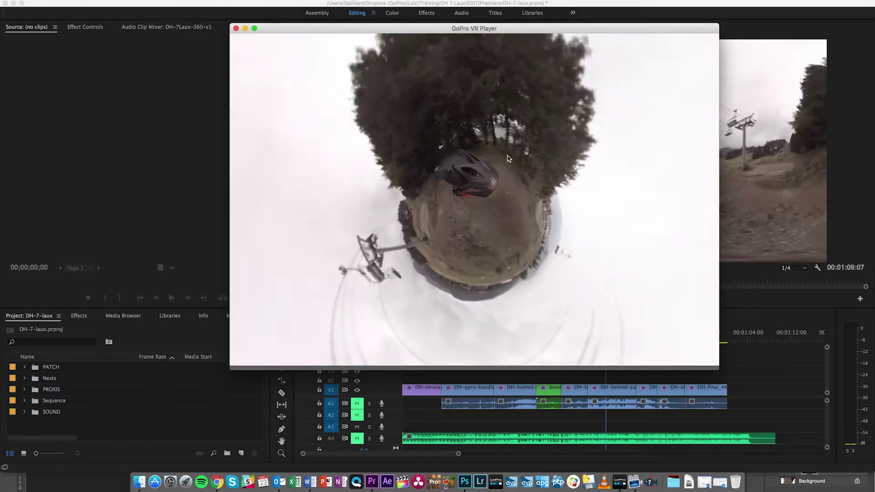
scroll(511, 162, up, 5)
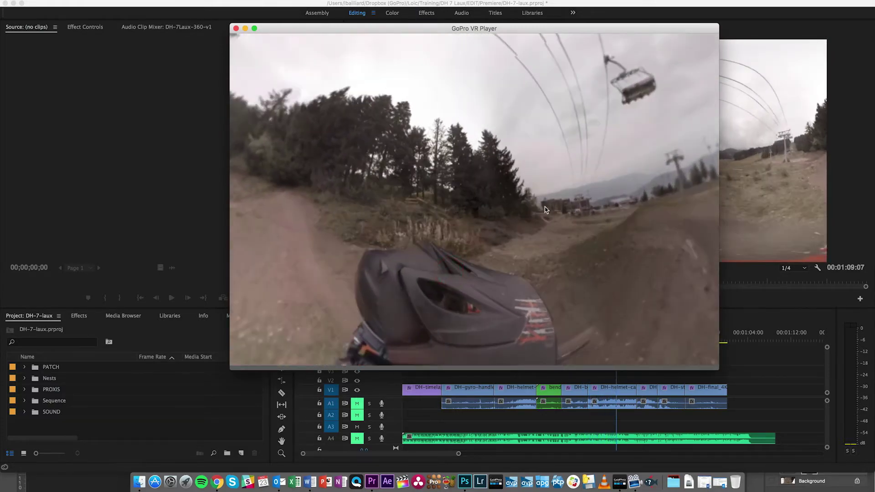
click(765, 305)
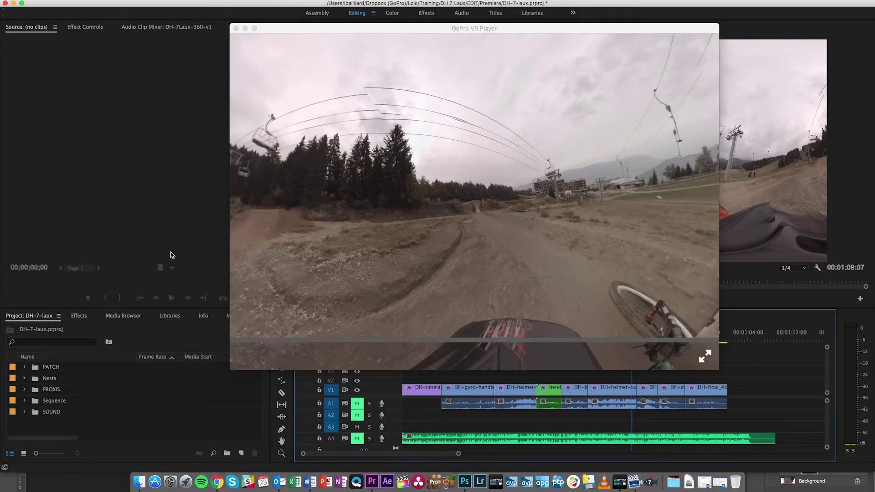
click(445, 244)
Turn the 360 view toward the orange-clad rider on the trail.
drag(445, 244, 329, 242)
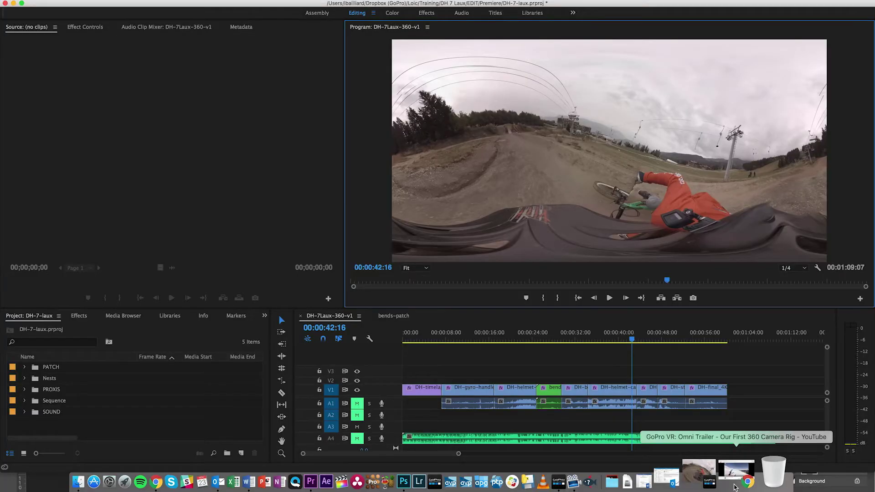
Play the GoPro VR: Omni Trailer on YouTube with the volume raised, then pause it.
click(735, 487)
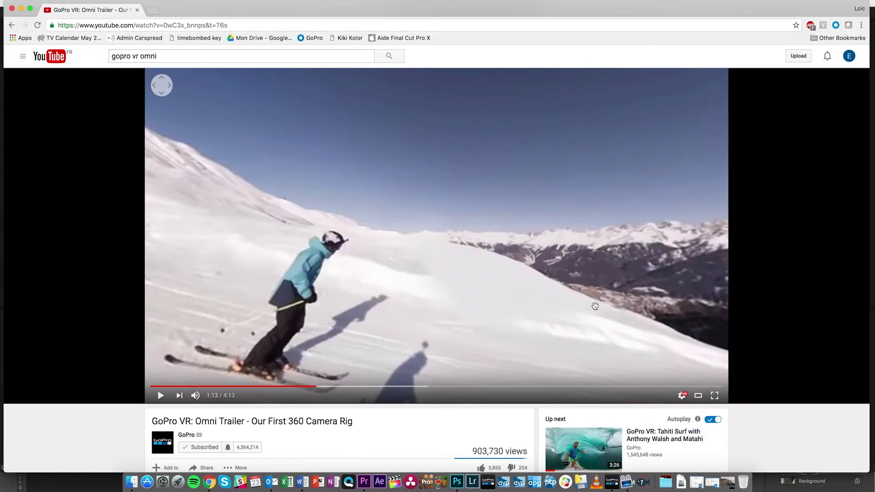
click(161, 396)
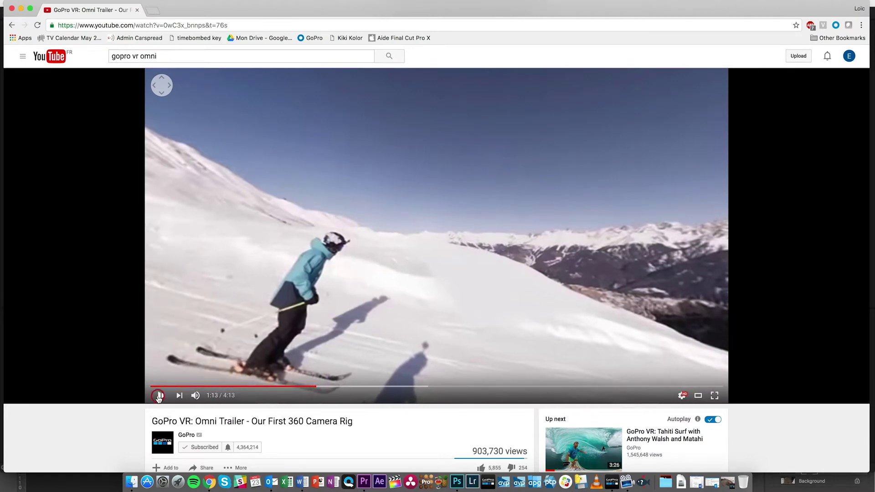
key(XF86AudioRaiseVolume)
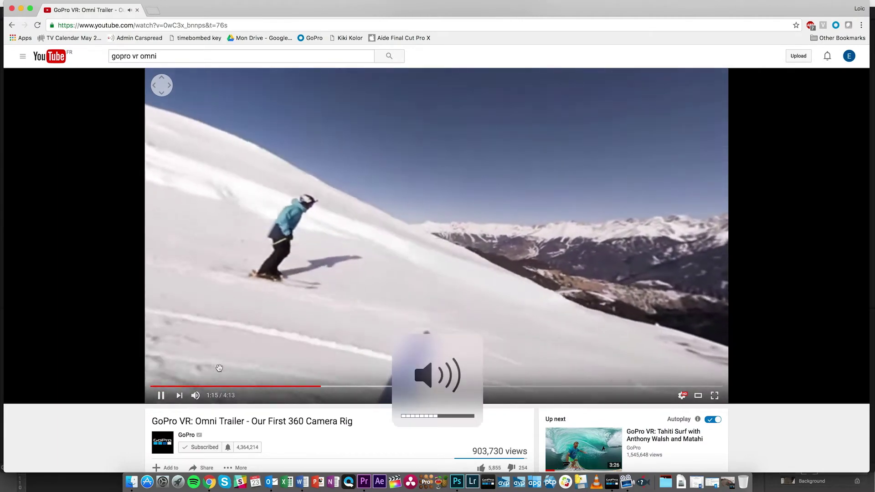
click(162, 396)
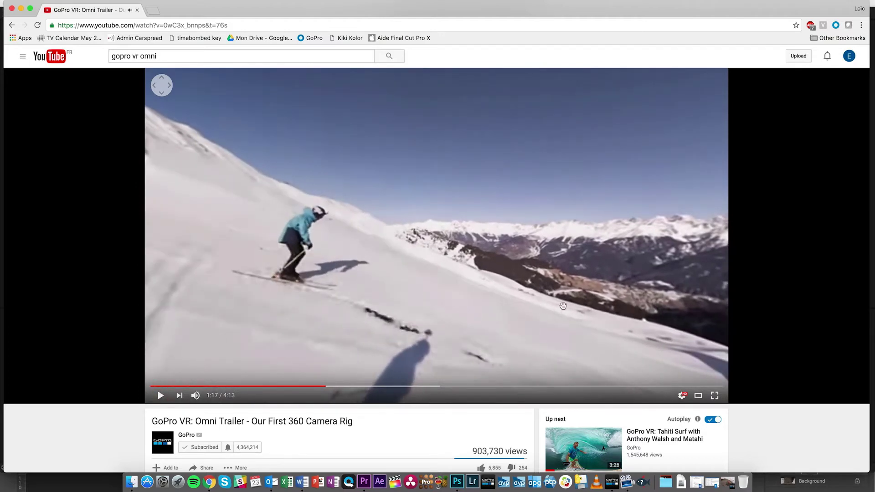
Pan the trailer's 360 view to the jump ramps, the sky, and the mountains and valley.
drag(580, 306, 494, 240)
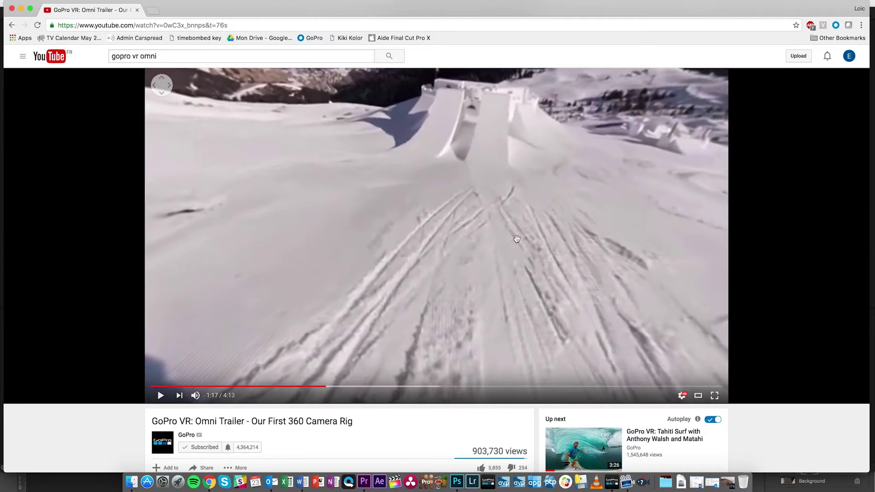
drag(371, 208, 428, 256)
drag(411, 182, 387, 235)
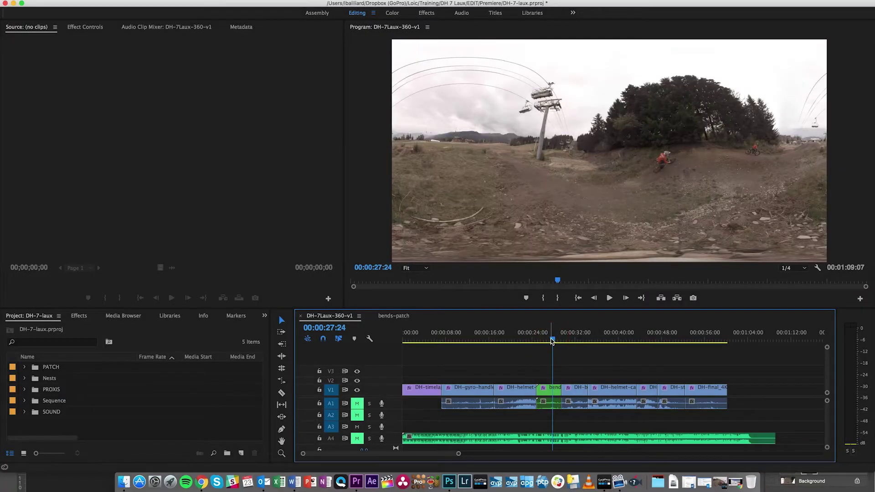
Play from 00:00:26:03 through the cut, stop in the DH-backflip clip, and show its effect settings.
drag(537, 343, 543, 343)
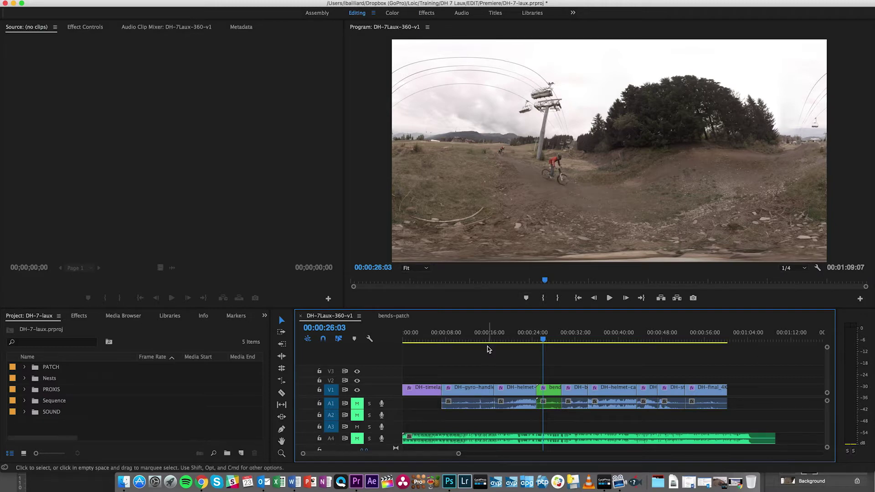
click(610, 299)
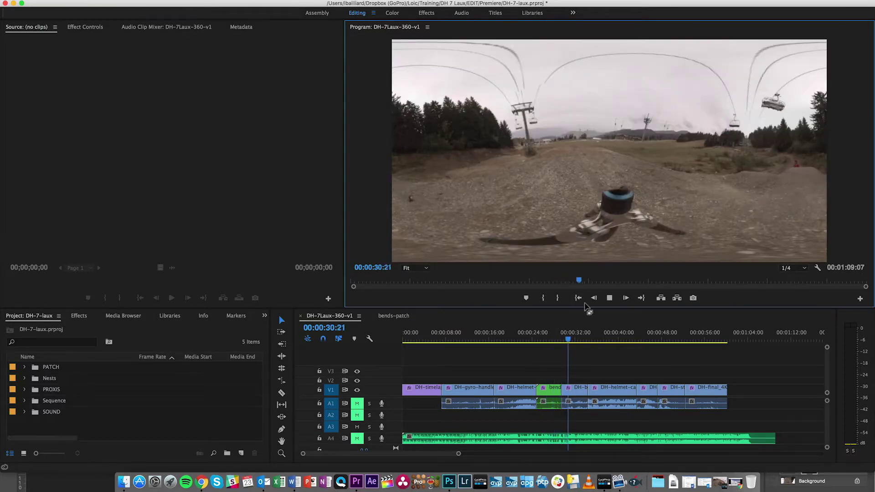
click(609, 298)
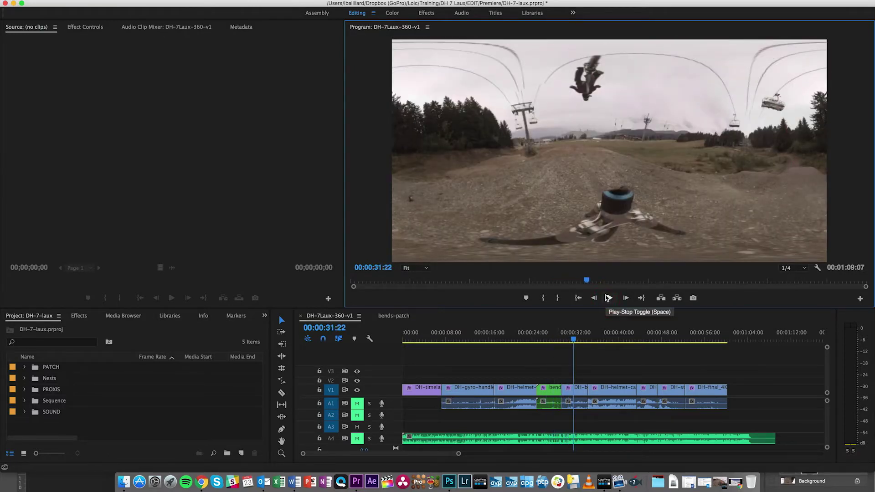
click(582, 392)
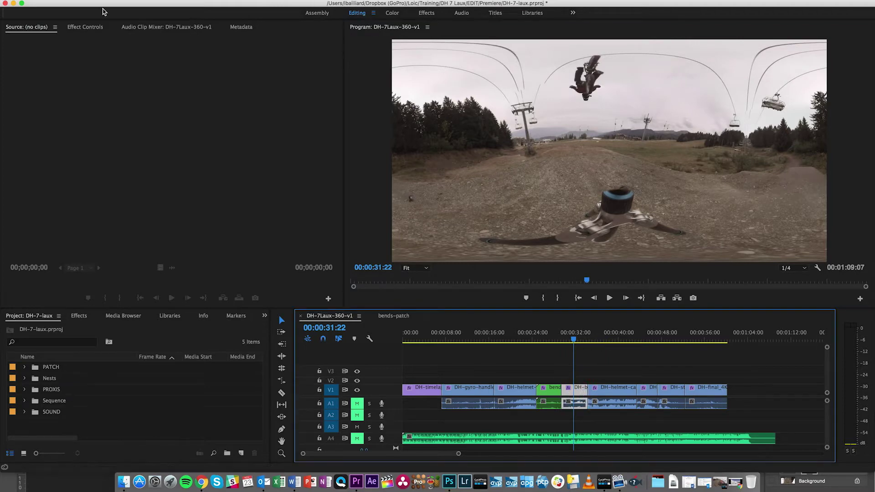
click(84, 27)
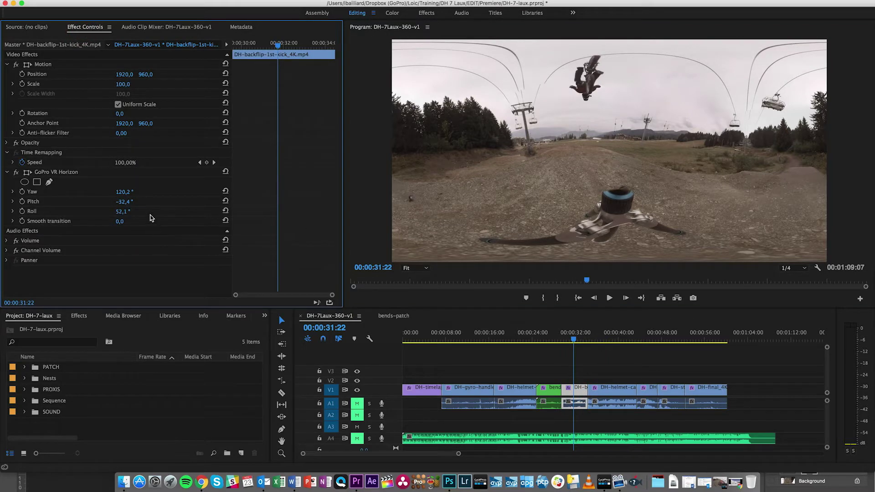
Compare shots across the cut and set the backflip clip's GoPro VR Horizon Yaw to 98,2°.
drag(123, 192, 46, 192)
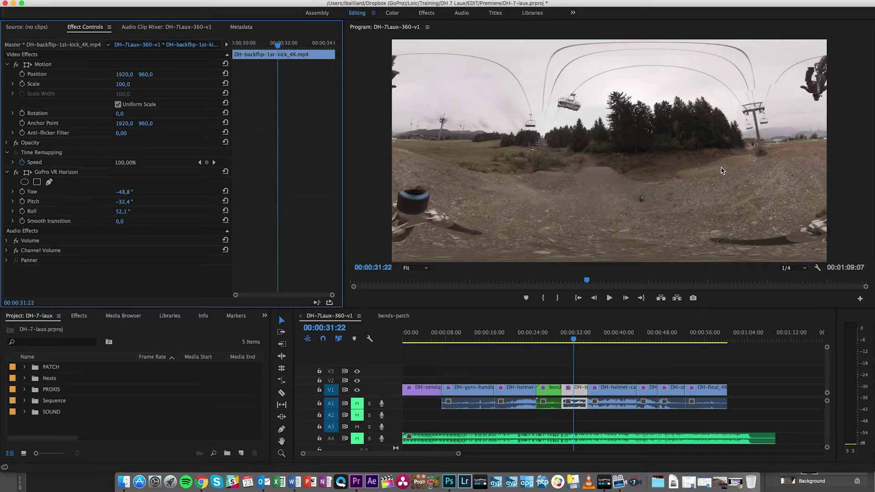
drag(573, 339, 559, 342)
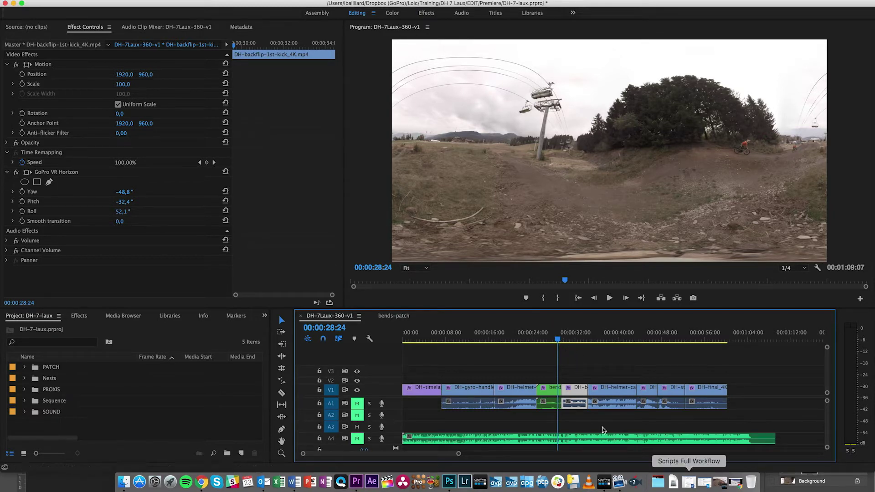
click(567, 341)
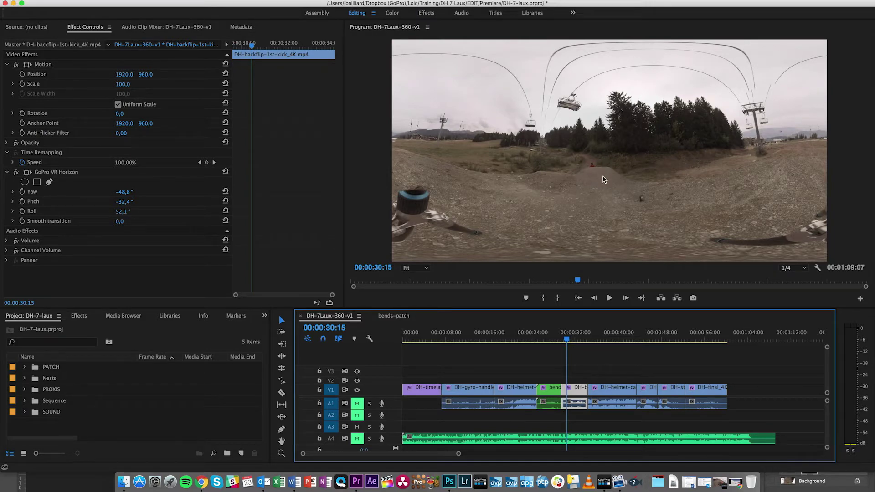
click(59, 174)
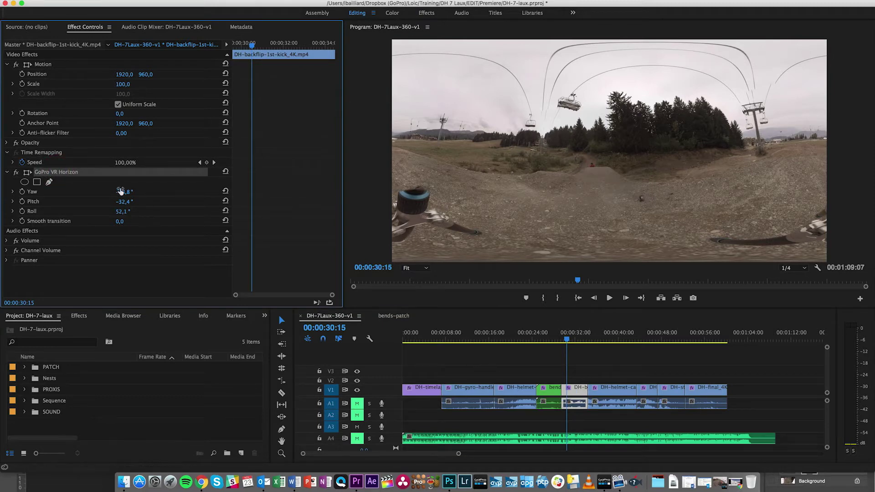
drag(121, 191, 151, 191)
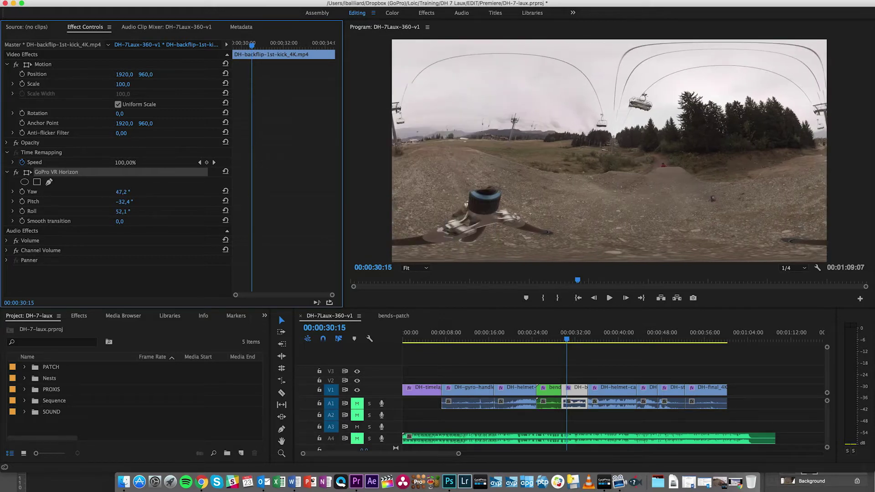
key(super+z)
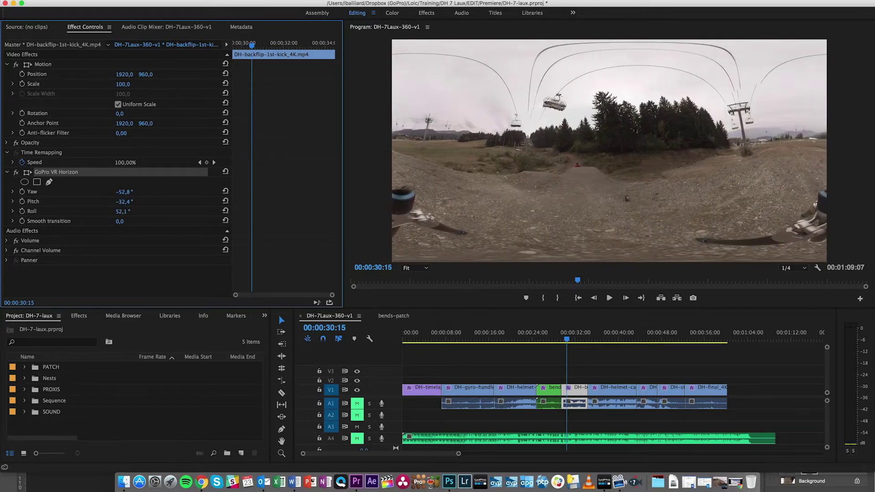
drag(121, 192, 190, 192)
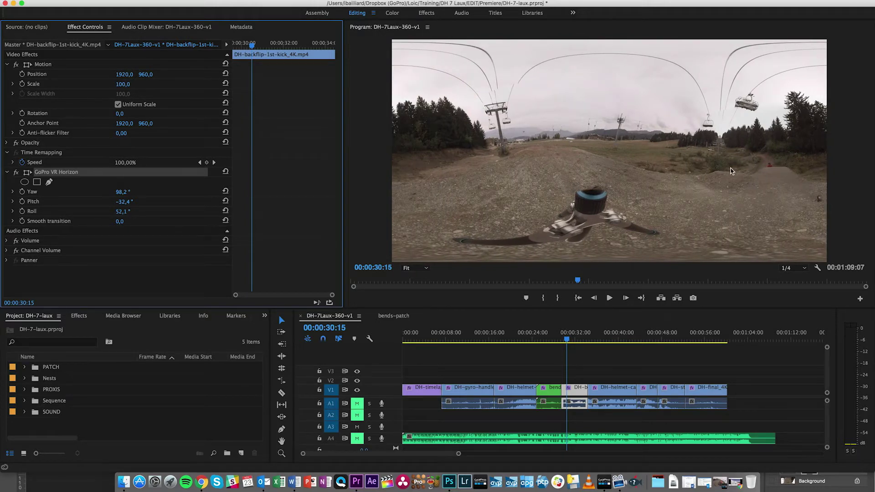
Scrub from just before the cut through the backflip clip into the following clip.
click(560, 340)
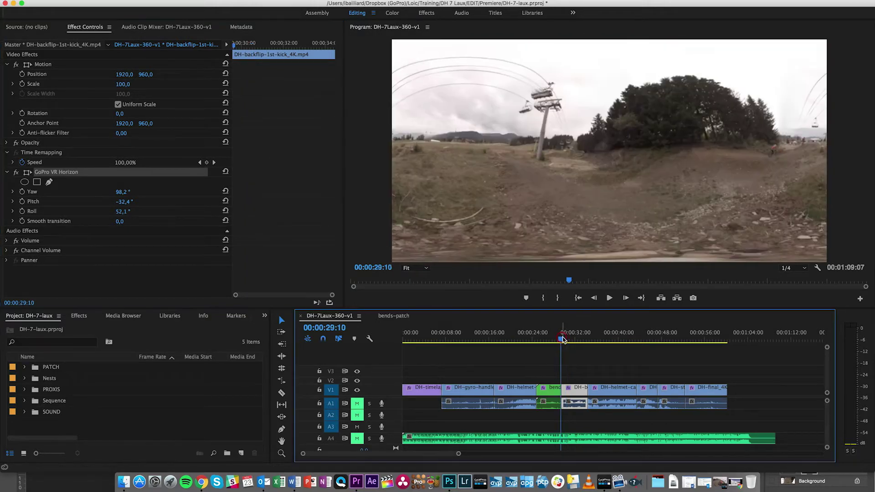
drag(558, 339, 558, 340)
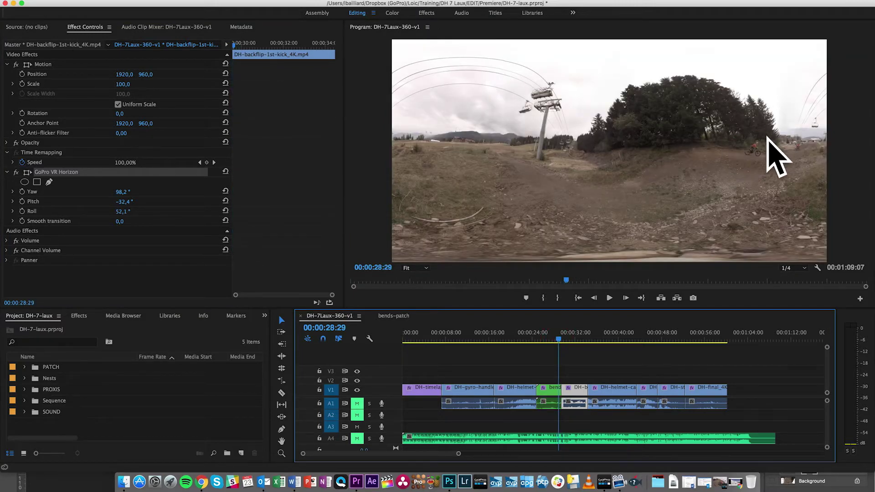
drag(559, 341, 572, 340)
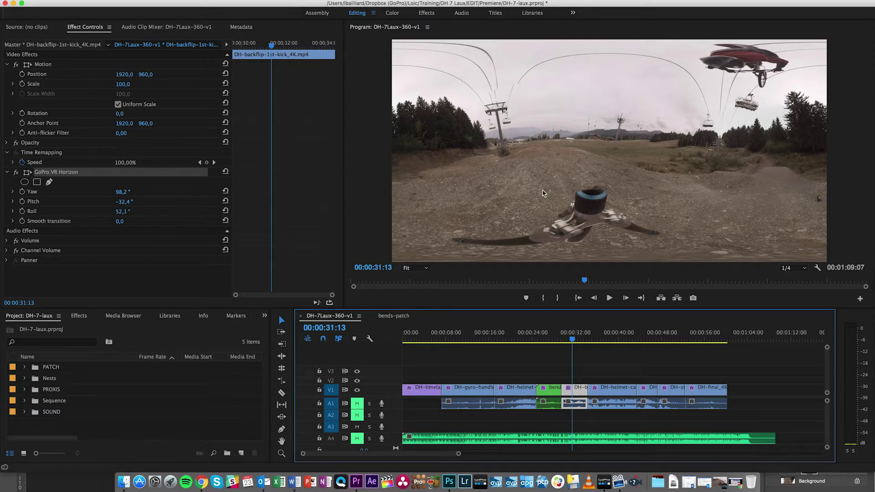
drag(573, 344, 580, 343)
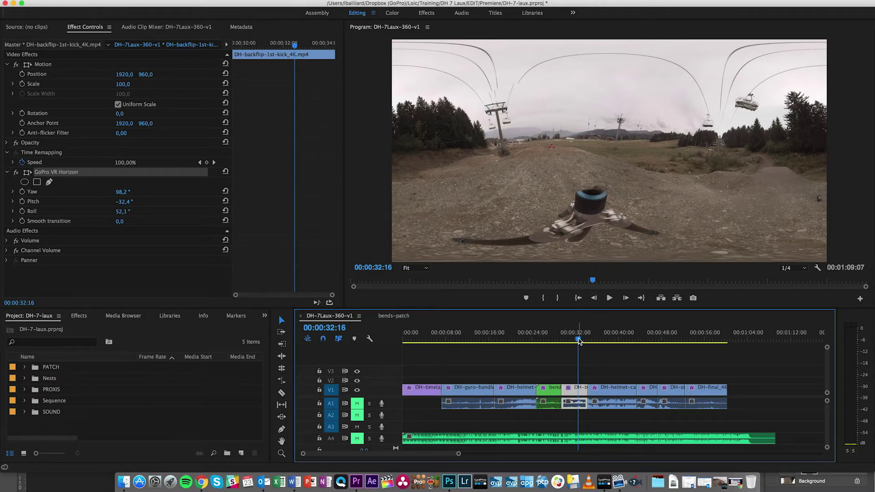
drag(579, 341, 591, 340)
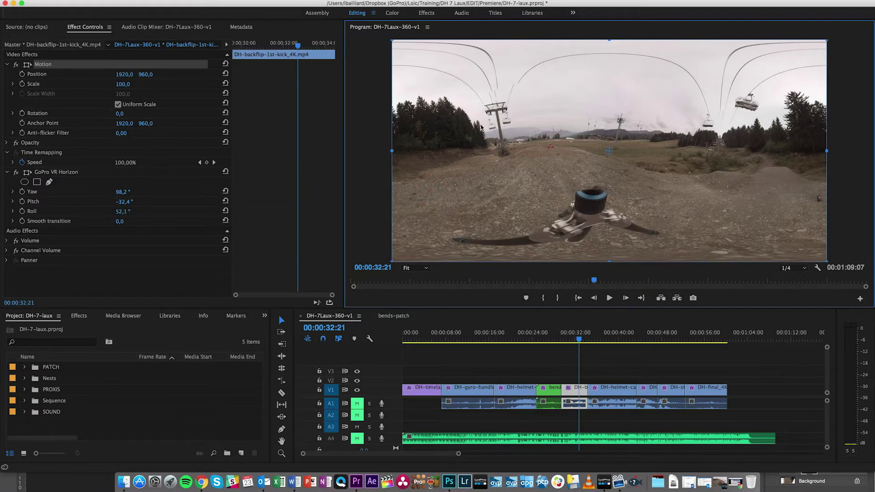
Nudge the backflip clip right to Position 1964,3 and deselect it, then bring up GoPro VR Player.
drag(406, 104, 411, 103)
click(377, 108)
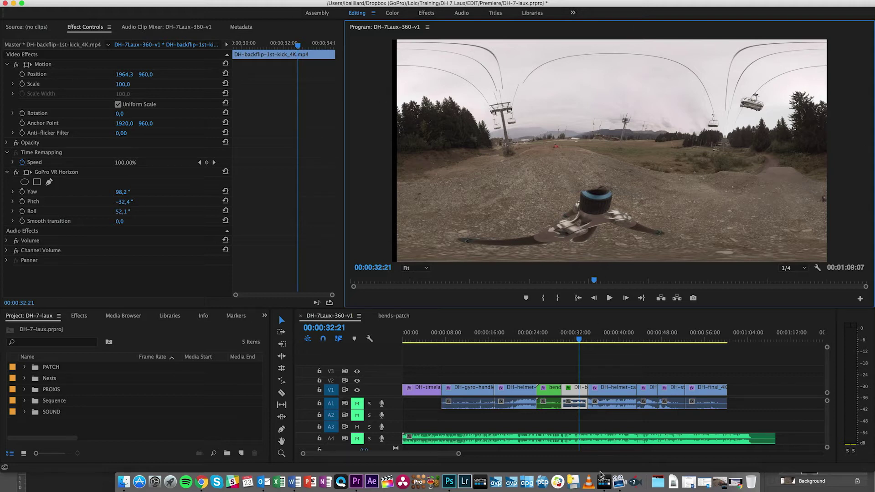
click(720, 479)
Rotate the 360° frame down toward the dirt jumps and rider to inspect the seam, then minimize the player.
drag(516, 117, 438, 180)
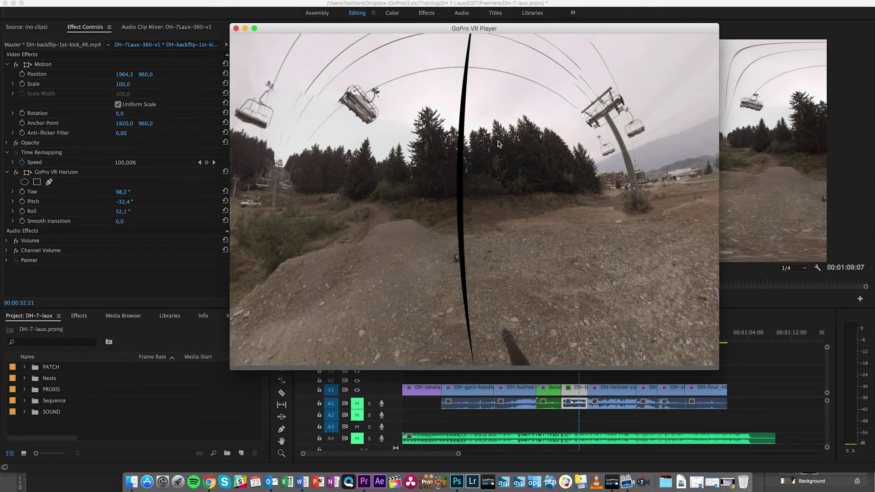
drag(486, 107, 488, 135)
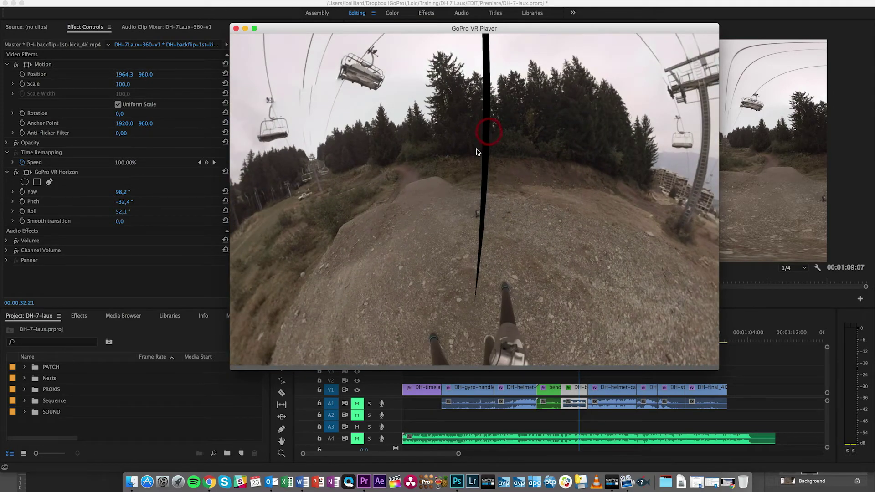
click(245, 29)
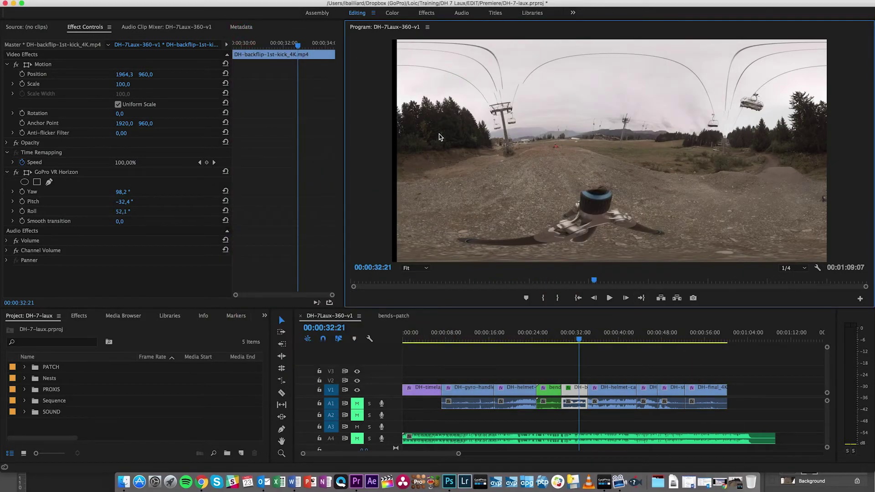
Scale the backflip clip up to 118.7 so its black left-edge strip disappears.
click(447, 135)
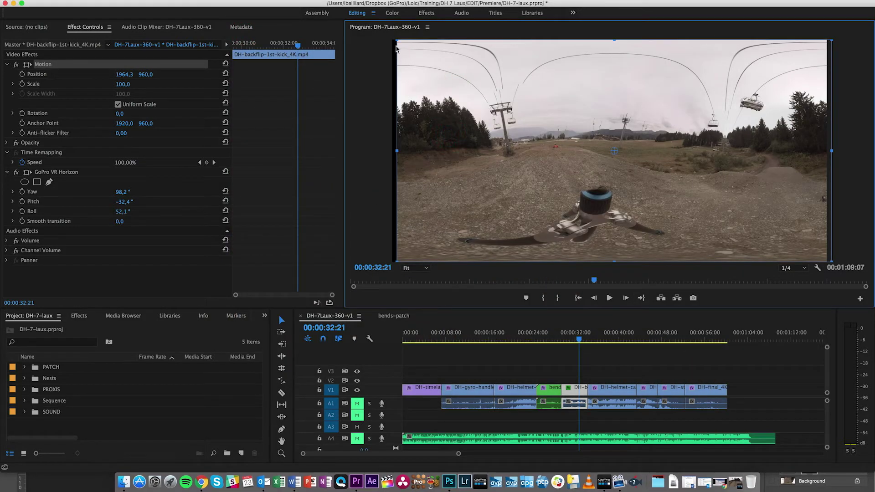
drag(394, 39, 356, 19)
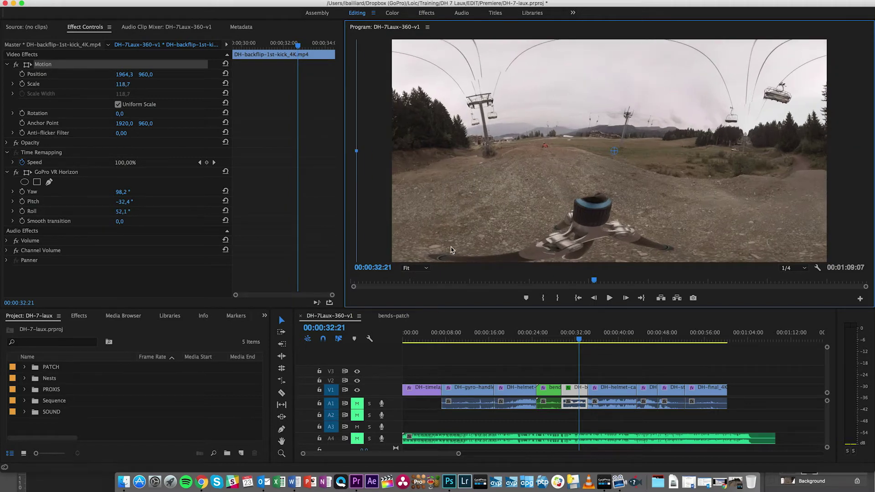
click(352, 192)
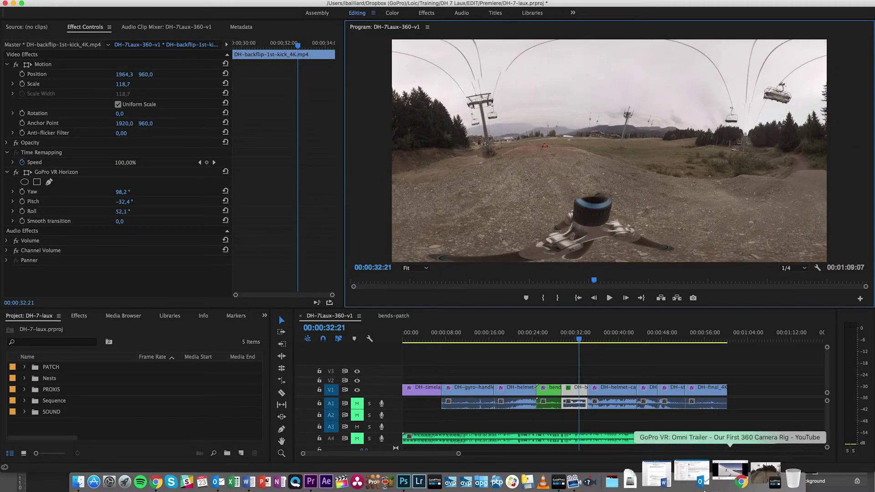
click(608, 478)
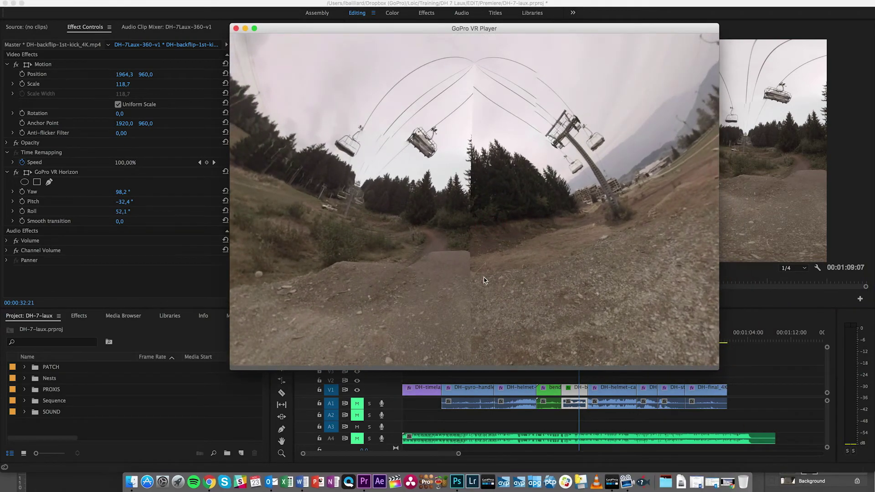
Tilt the 360° preview down into tiny-planet and back to the horizon to inspect the seam.
mouse_move(485, 280)
mouse_down()
mouse_move(476, 151)
mouse_move(473, 237)
mouse_up()
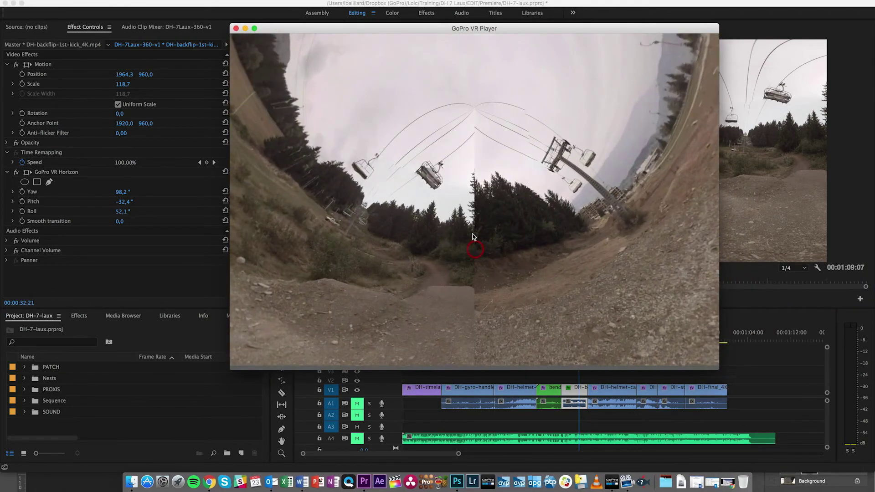
drag(481, 321, 485, 185)
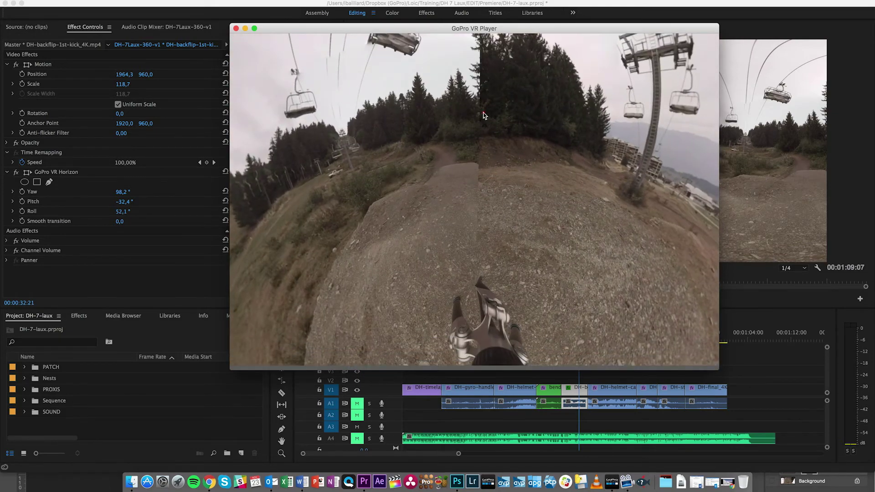
drag(485, 114, 486, 154)
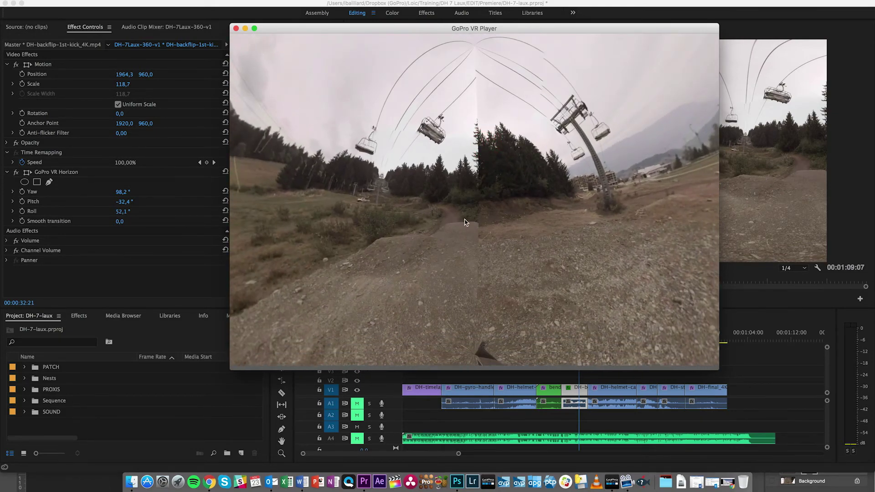
click(246, 30)
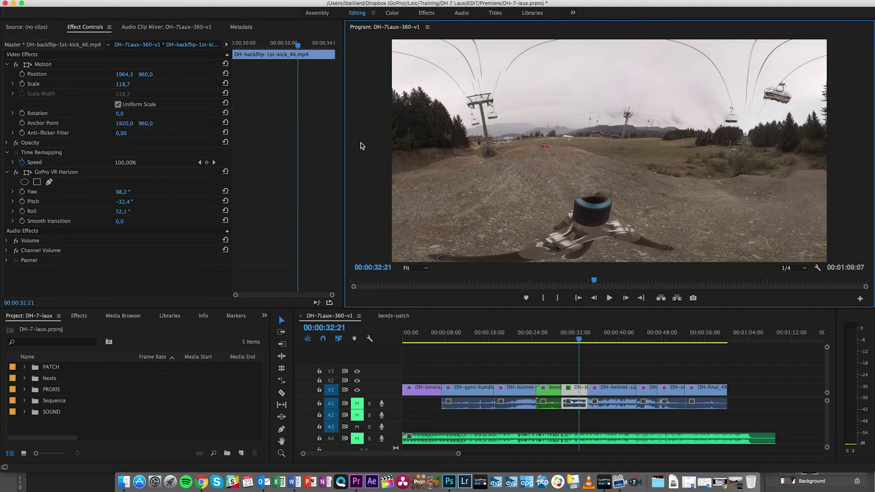
Undo the backflip clip's rescale, restoring Scale 100 at position 1928,1 × 964,0.
click(513, 145)
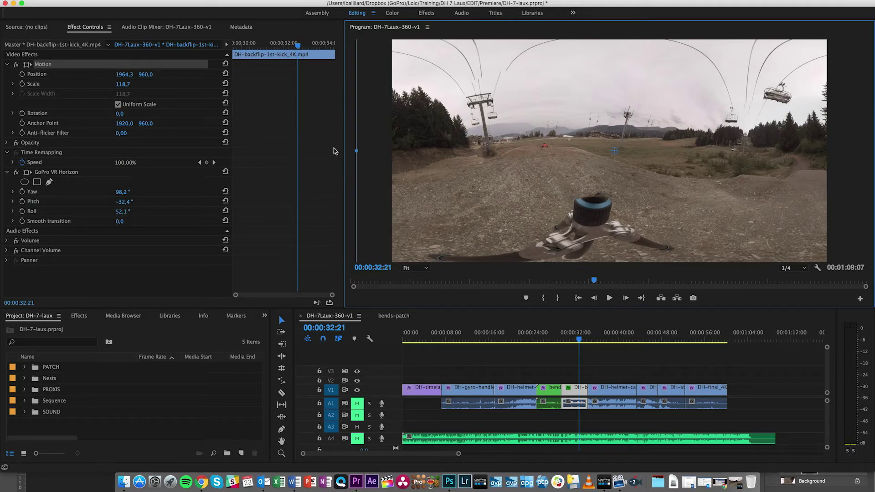
click(350, 129)
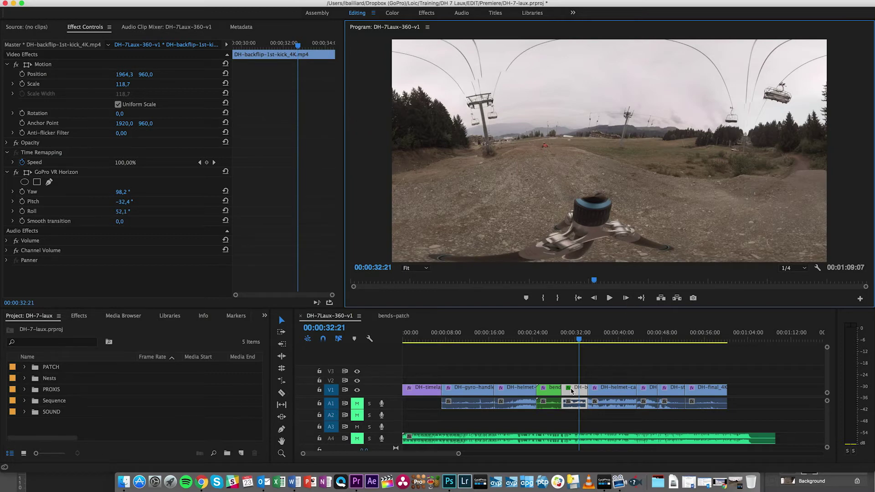
key(super+z)
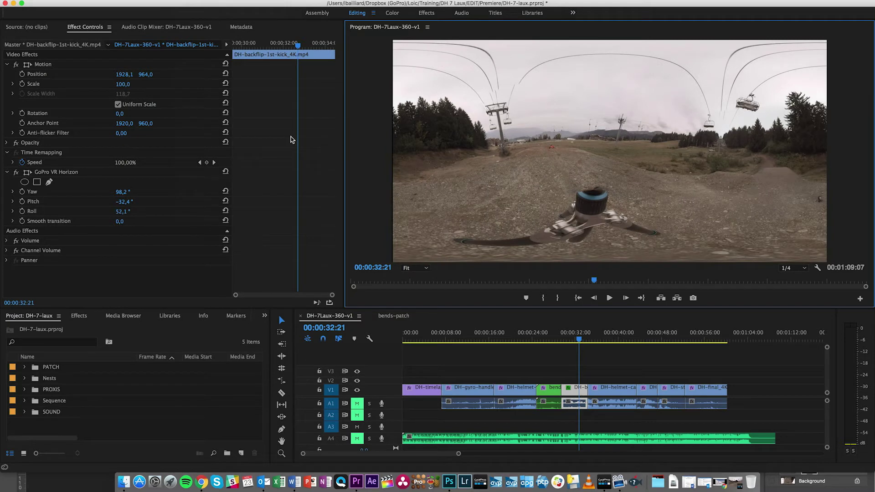
click(642, 355)
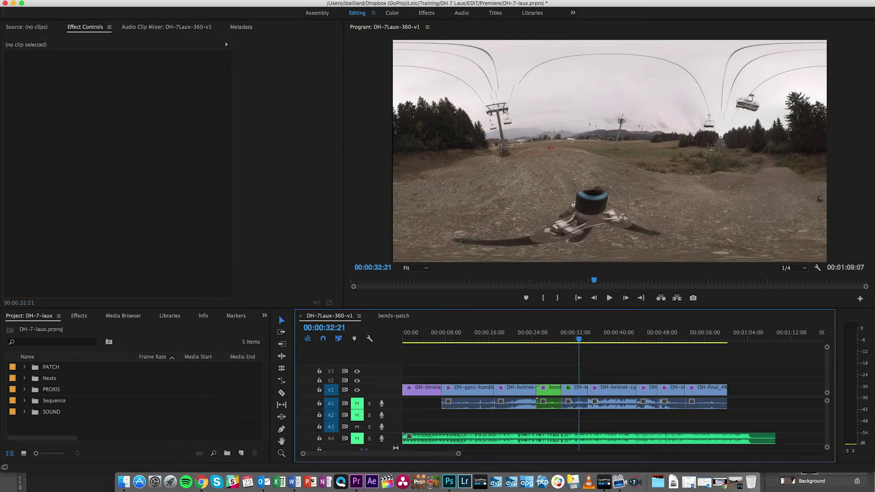
Open Export Settings for DH-7Laux-360-v1 via File > Export > Media.
click(91, 0)
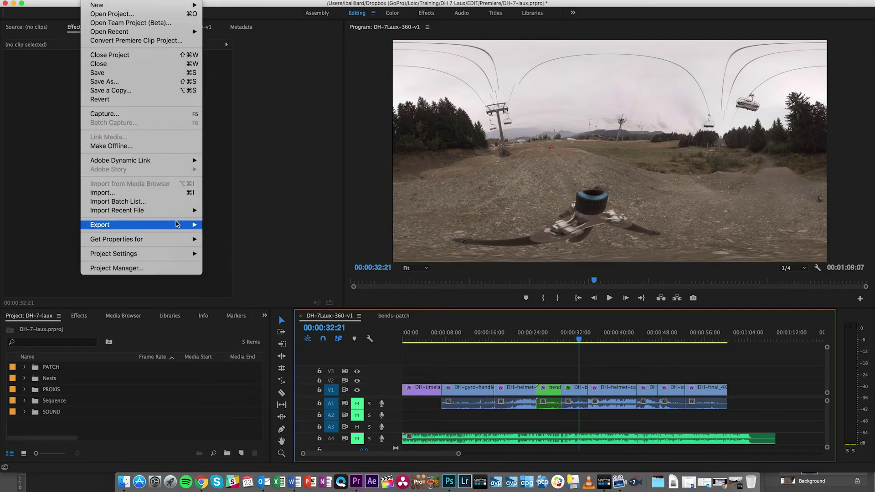
mouse_move(174, 225)
click(228, 226)
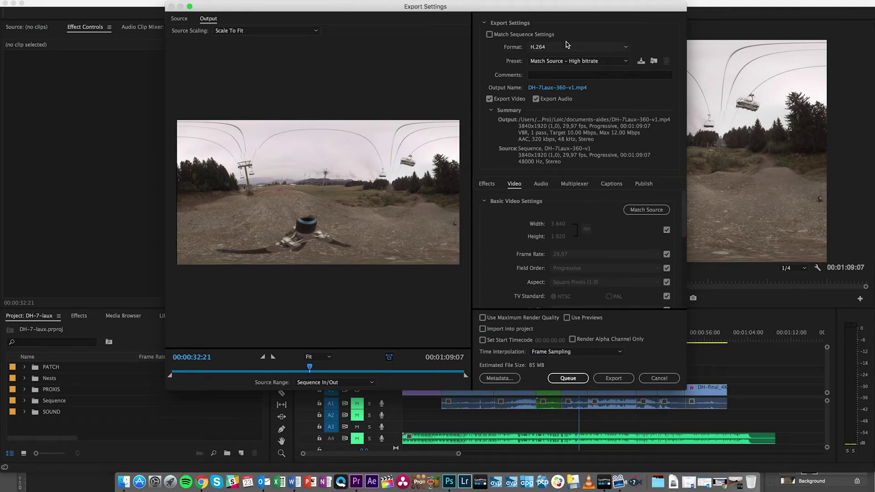
click(553, 62)
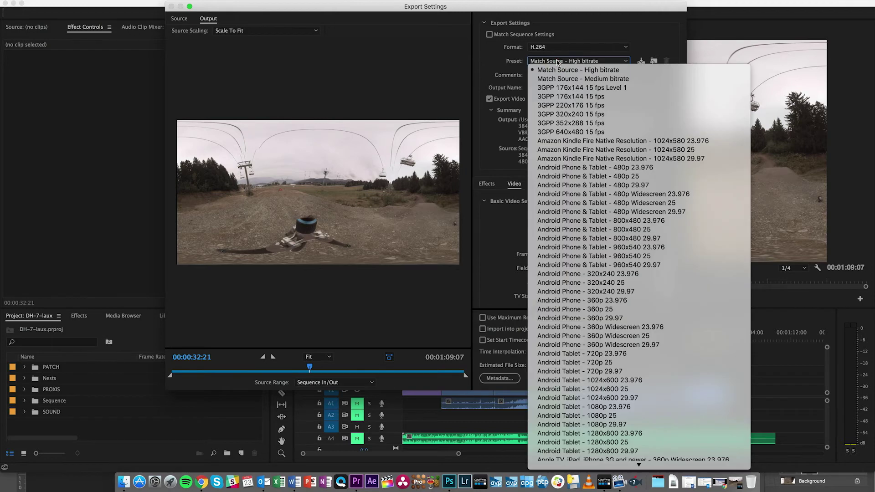
click(555, 65)
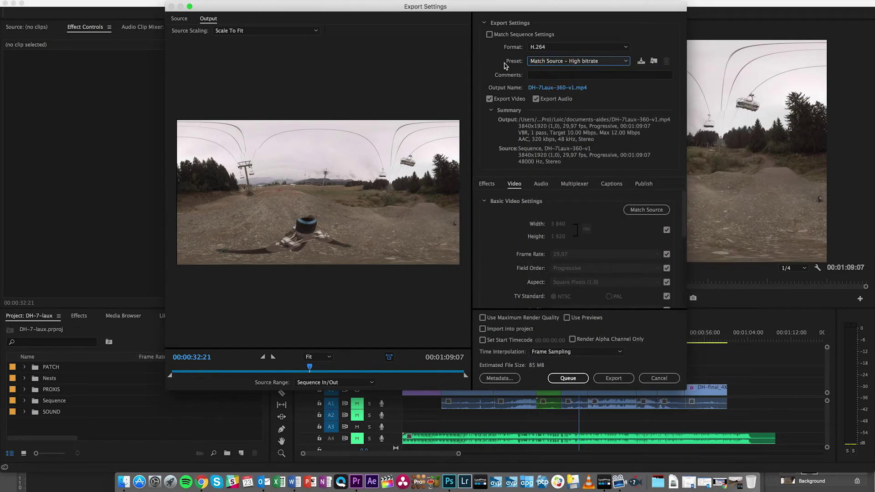
click(503, 66)
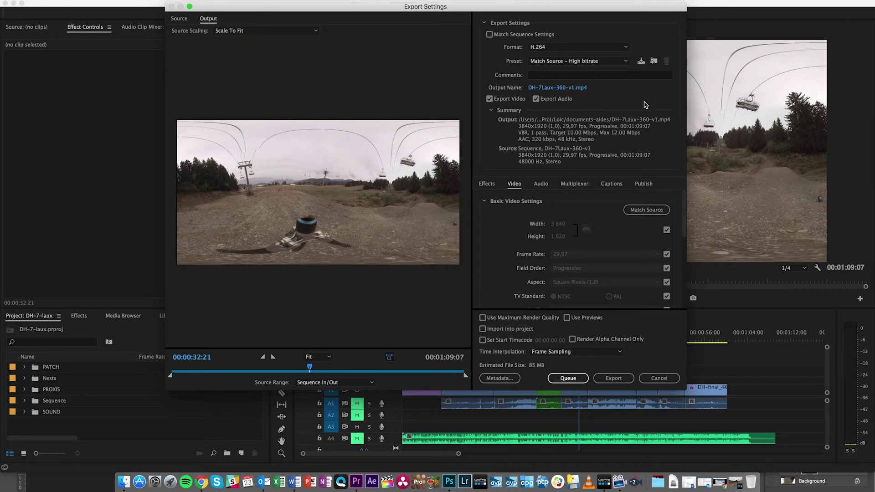
click(644, 210)
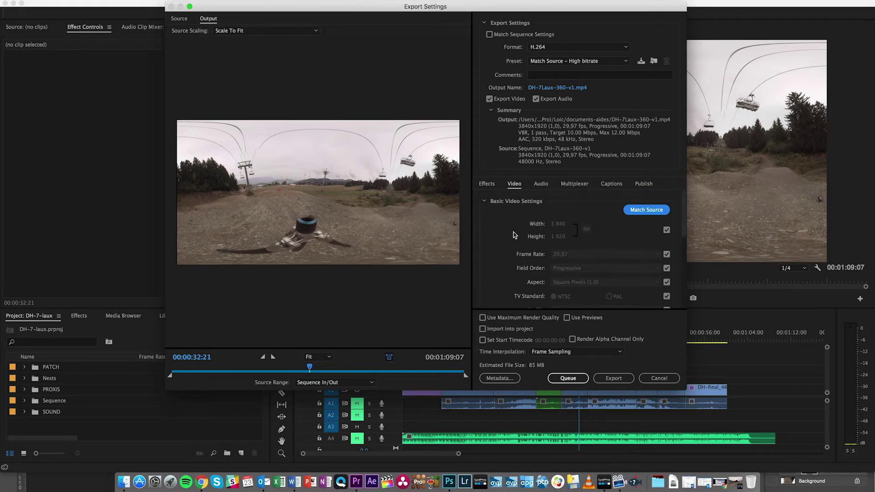
scroll(513, 235, down, 3)
scroll(518, 235, up, 3)
scroll(529, 263, down, 1)
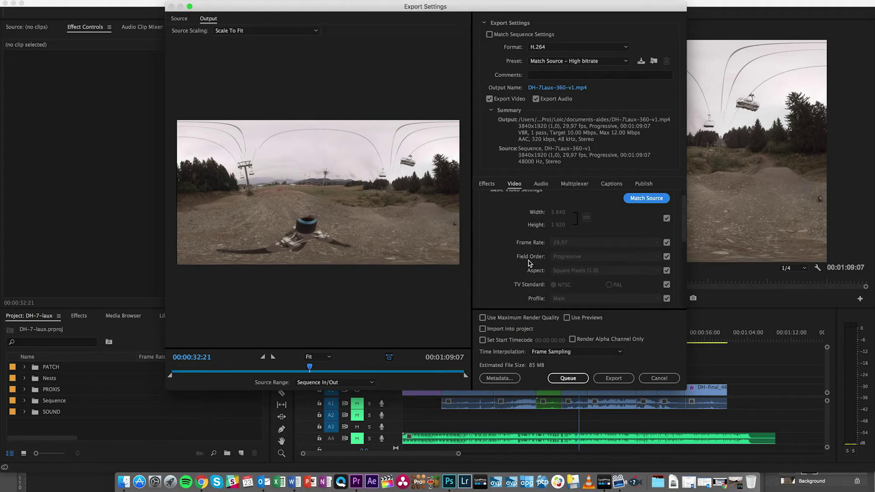
scroll(510, 246, down, 3)
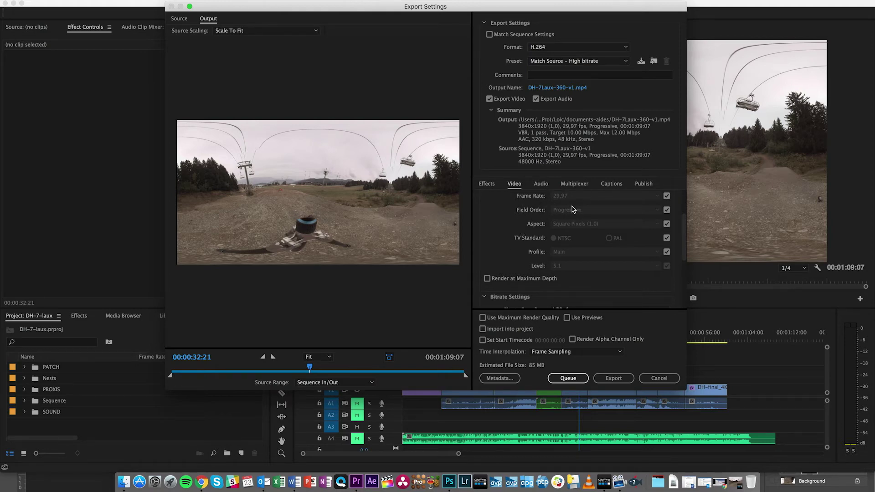
scroll(614, 220, down, 2)
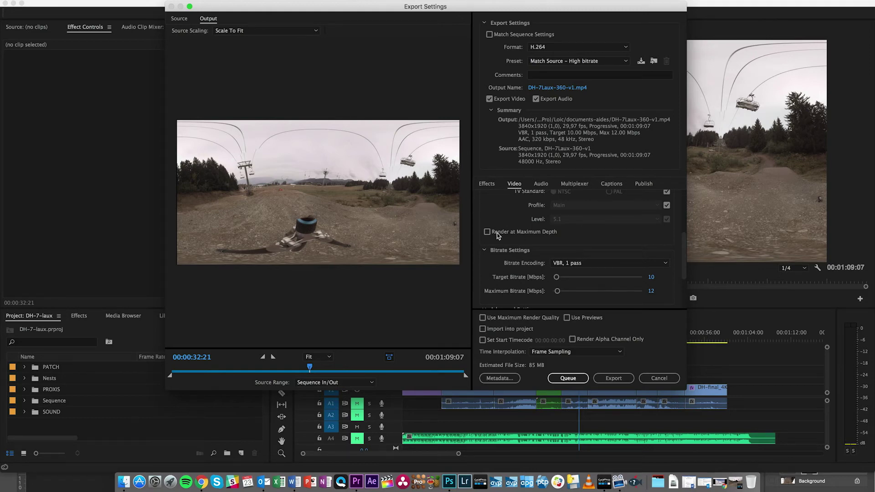
Set bitrate encoding to VBR, 2 pass with 30 Mbps target and 60 Mbps maximum.
click(582, 264)
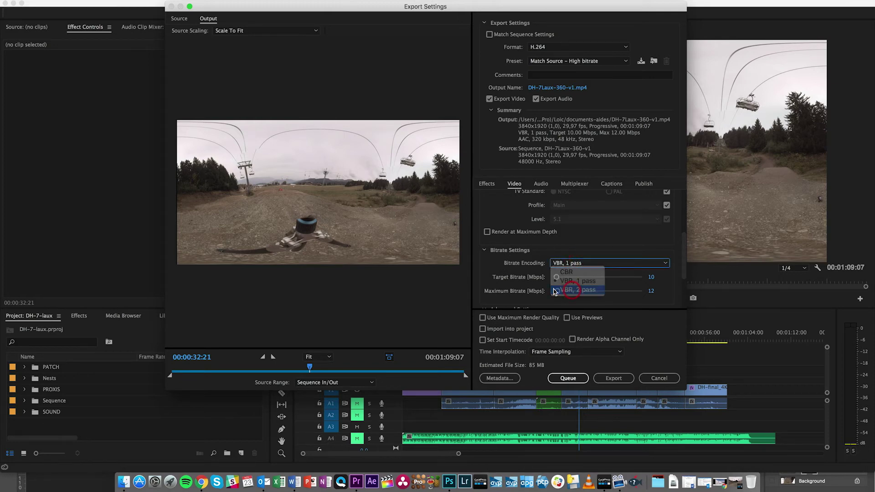
click(577, 290)
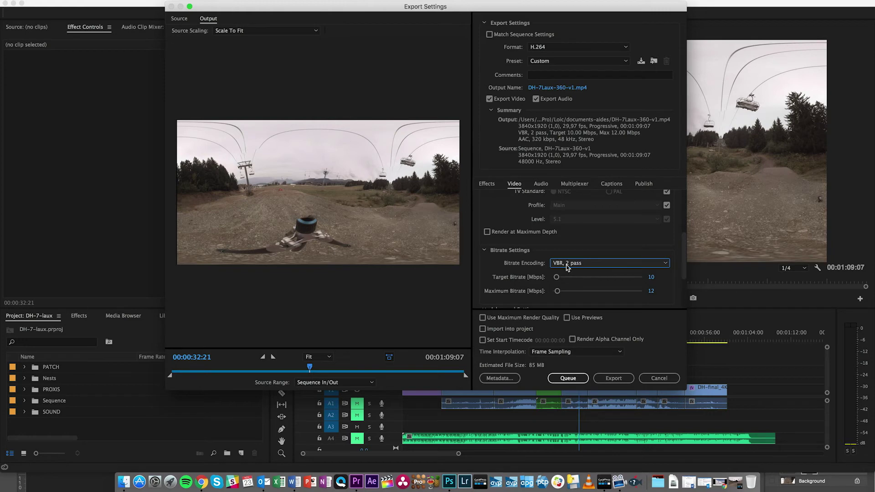
click(651, 278)
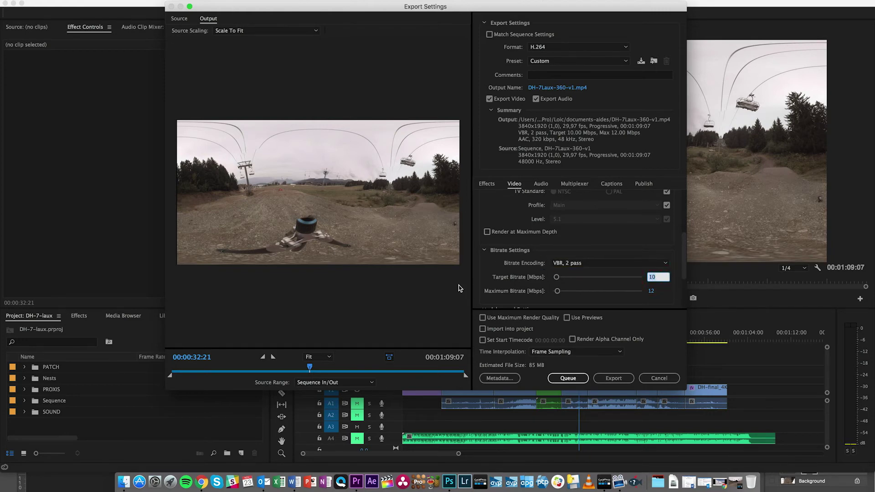
click(651, 291)
text(60)
key(Return)
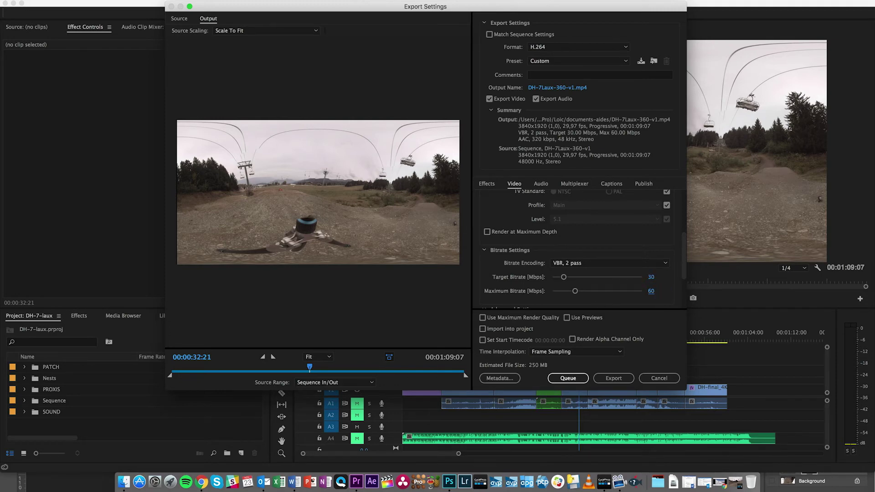
scroll(684, 265, down, 3)
scroll(684, 265, up, 2)
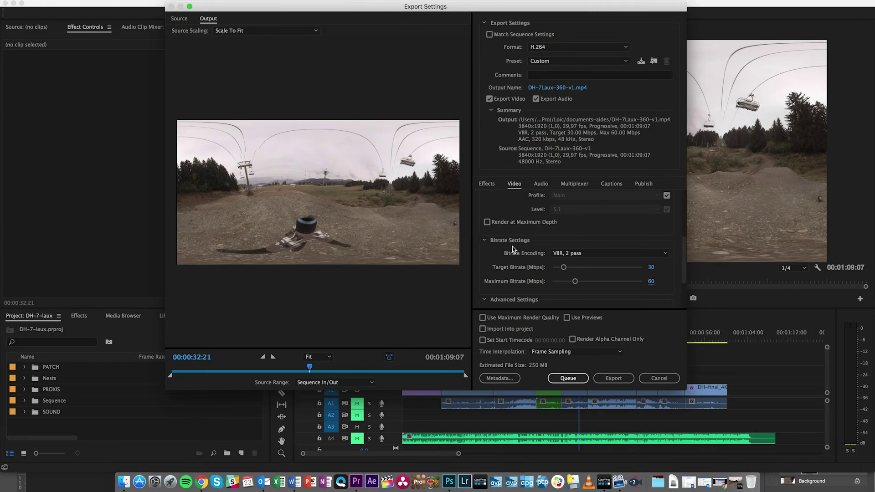
Tick Video Is VR and keep the Frame Layout set to Monoscopic.
scroll(501, 245, down, 3)
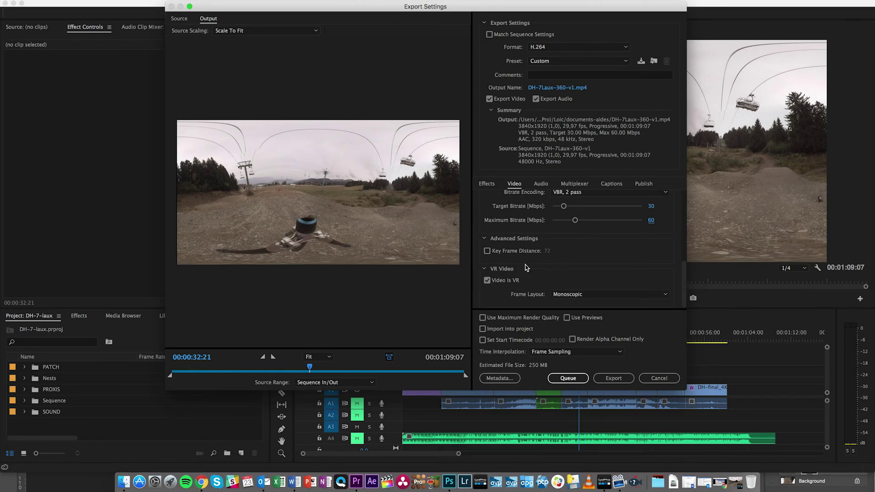
click(488, 281)
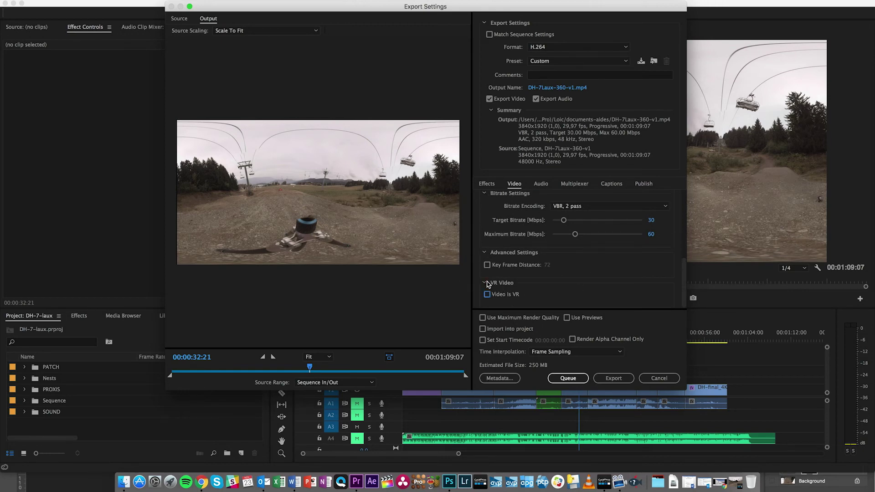
click(488, 295)
click(611, 299)
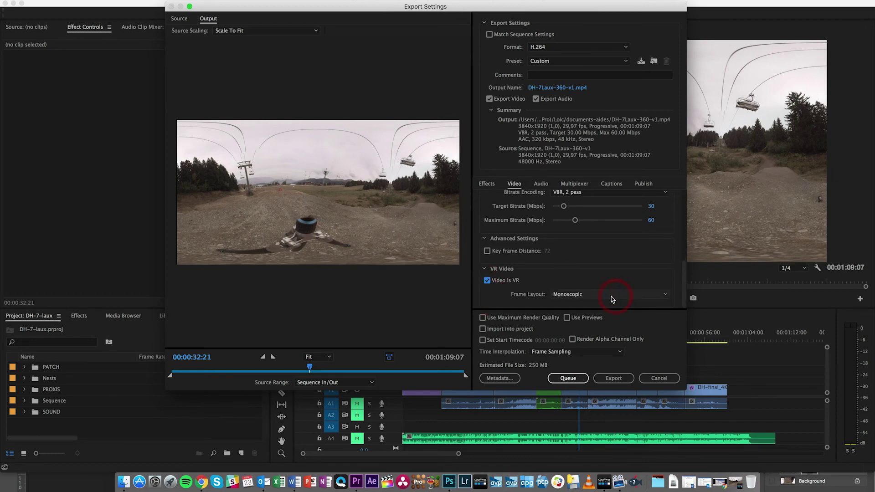
click(587, 273)
click(587, 296)
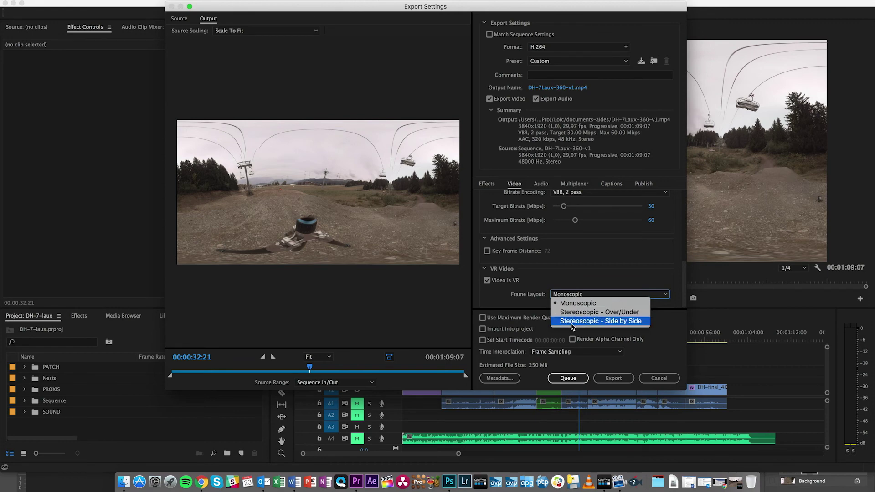
click(595, 280)
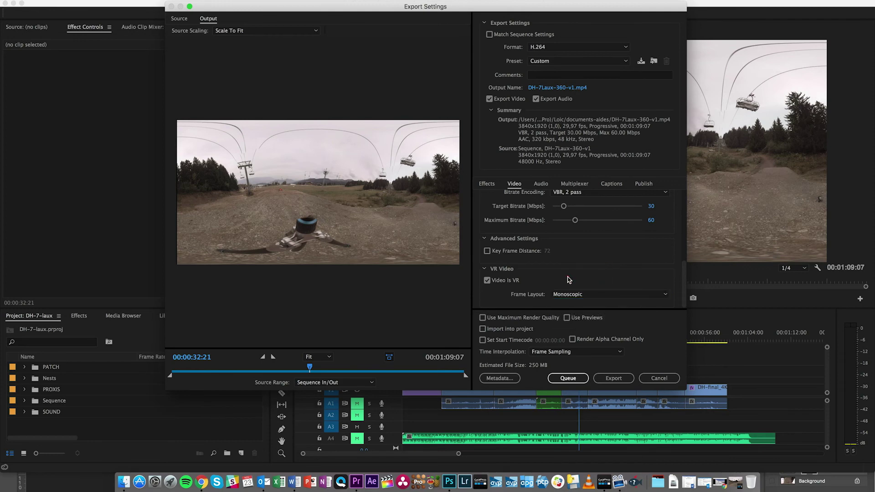